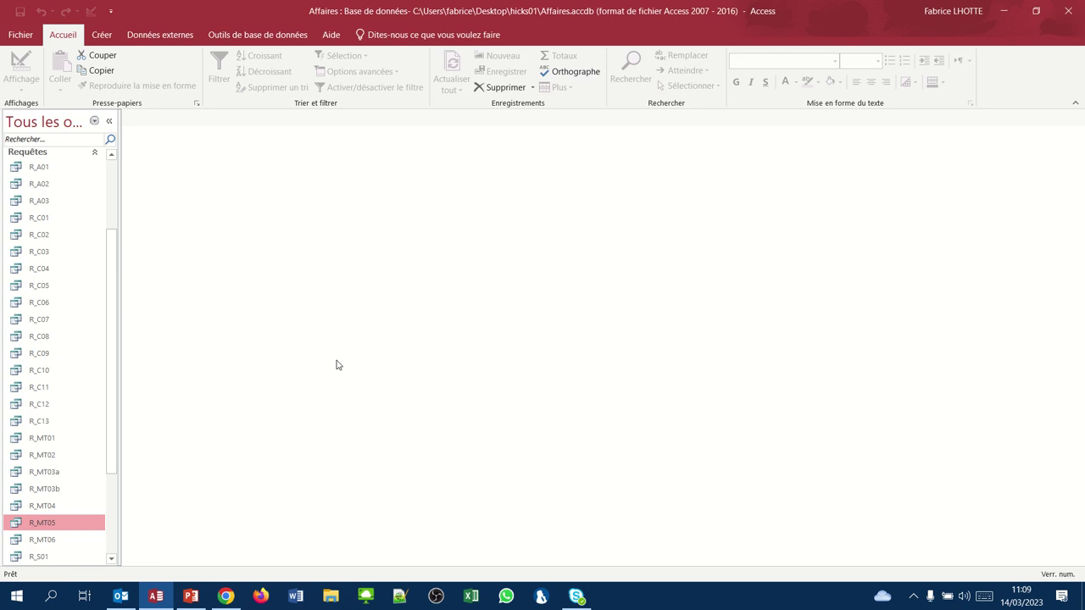
- Create a new query in design view and add the tables T_CLIENT and T_LIVRAISON
{"action": "left_click", "coordinate": [110, 40]}
{"action": "left_click", "coordinate": [247, 75]}
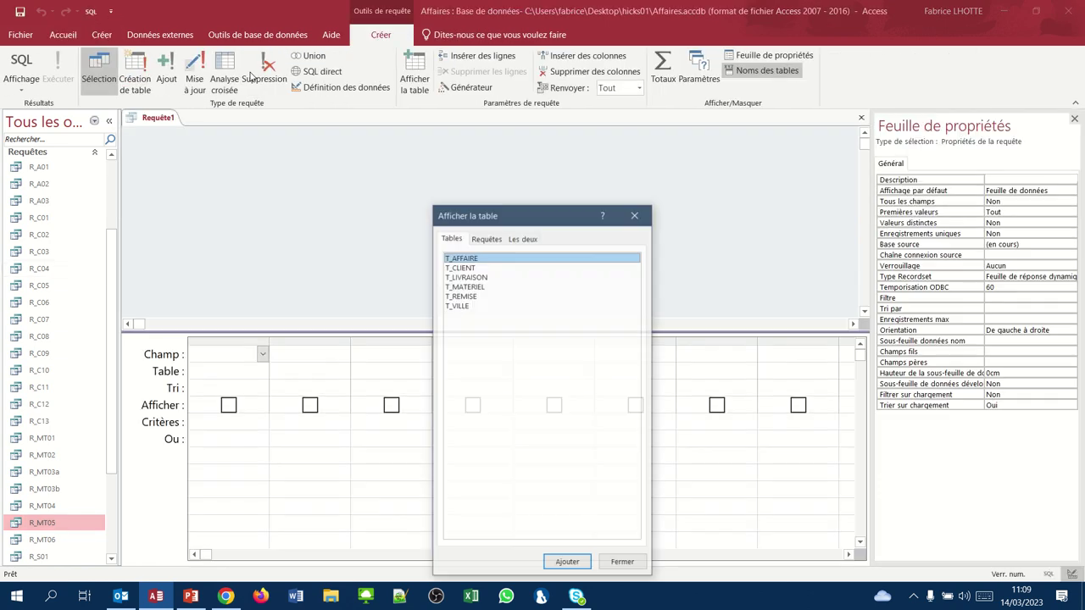
{"action": "double_click", "coordinate": [460, 268]}
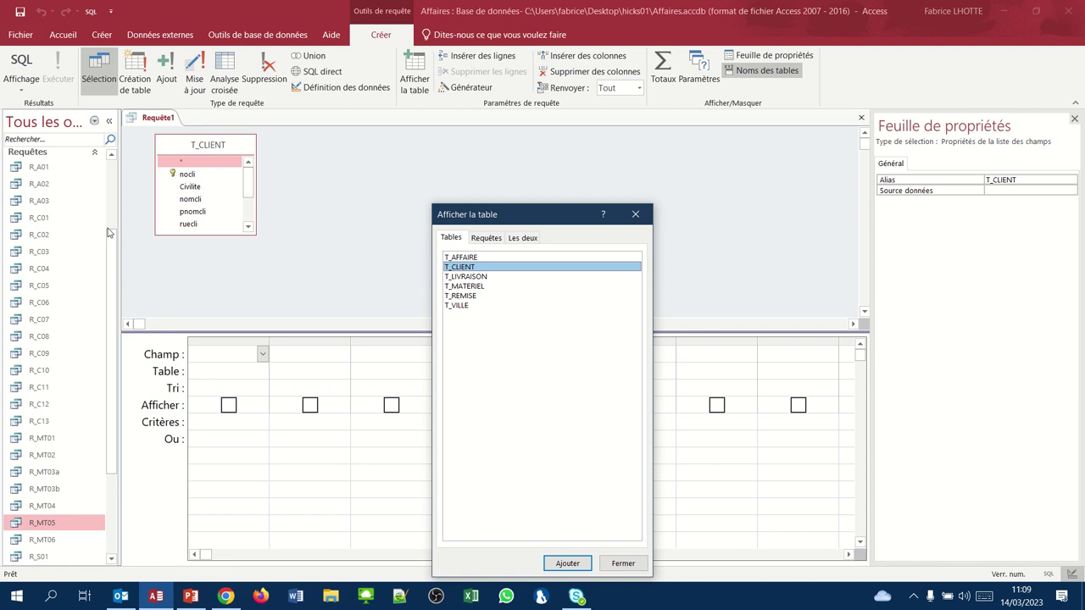
{"action": "double_click", "coordinate": [452, 277]}
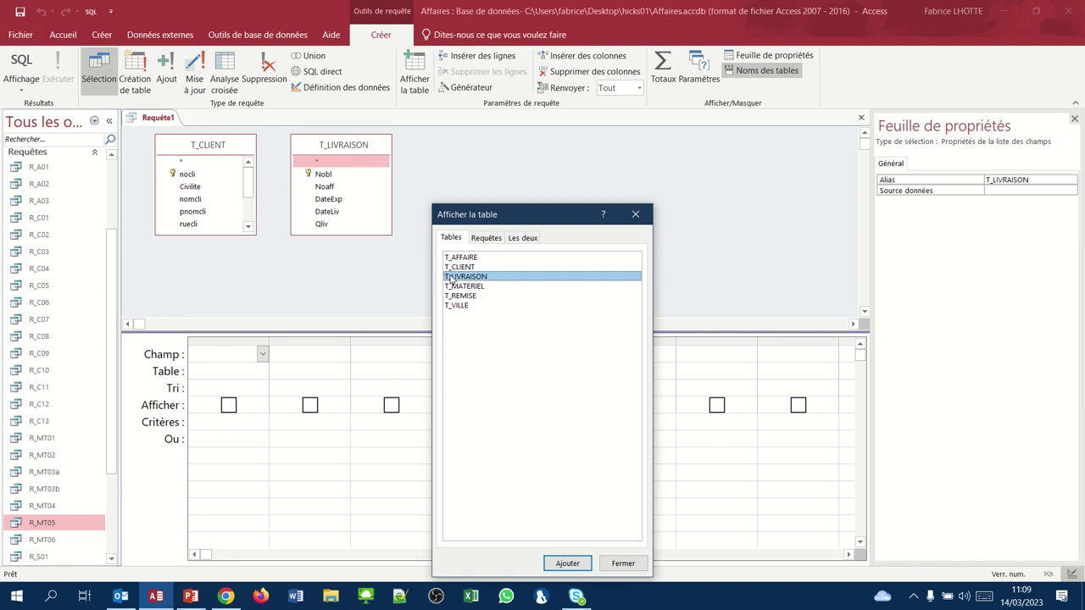
{"action": "left_click", "coordinate": [621, 565]}
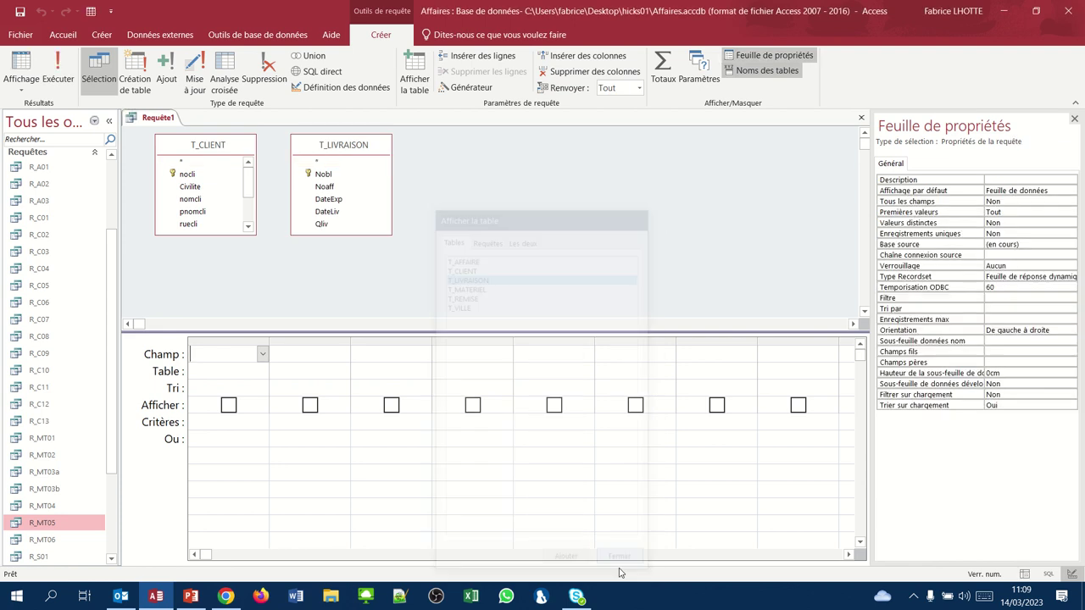
- Add nomcli from T_CLIENT and DateExp and DateLiv from T_LIVRAISON to the query grid
{"action": "double_click", "coordinate": [194, 200]}
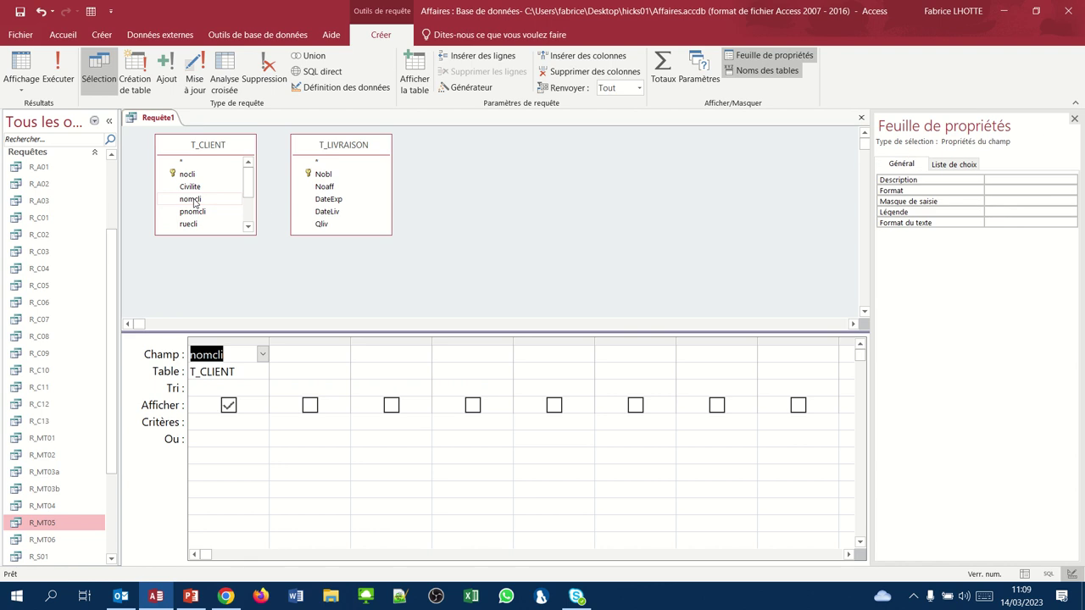
{"action": "double_click", "coordinate": [328, 200]}
{"action": "double_click", "coordinate": [327, 212]}
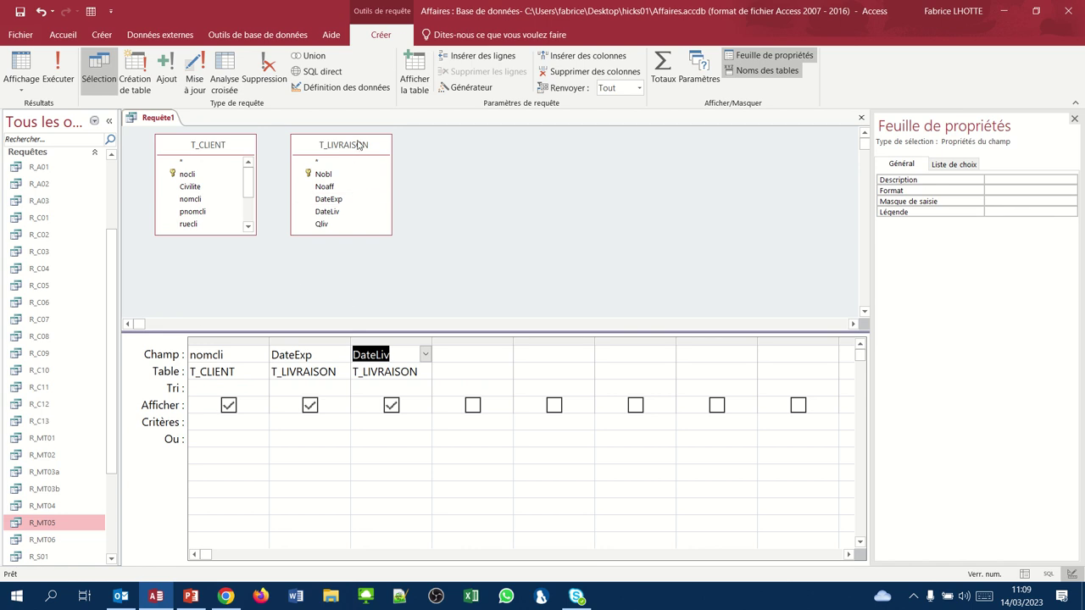
- Move T_LIVRAISON away from T_CLIENT to leave a gap between them, and preview the query's records
{"action": "left_click_drag", "start_coordinate": [364, 152], "coordinate": [522, 159]}
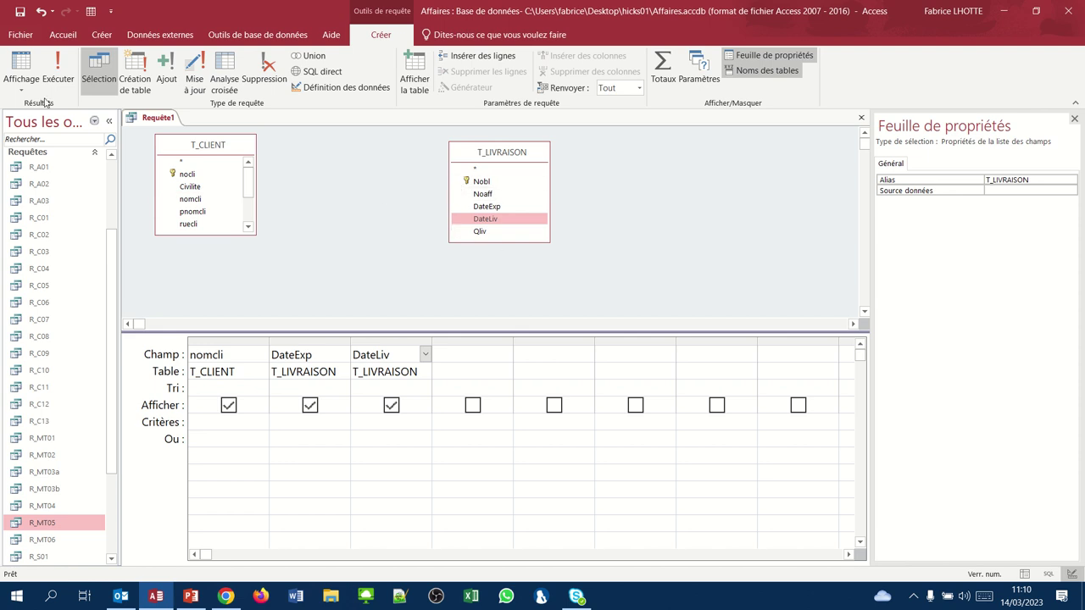
{"action": "left_click", "coordinate": [18, 64]}
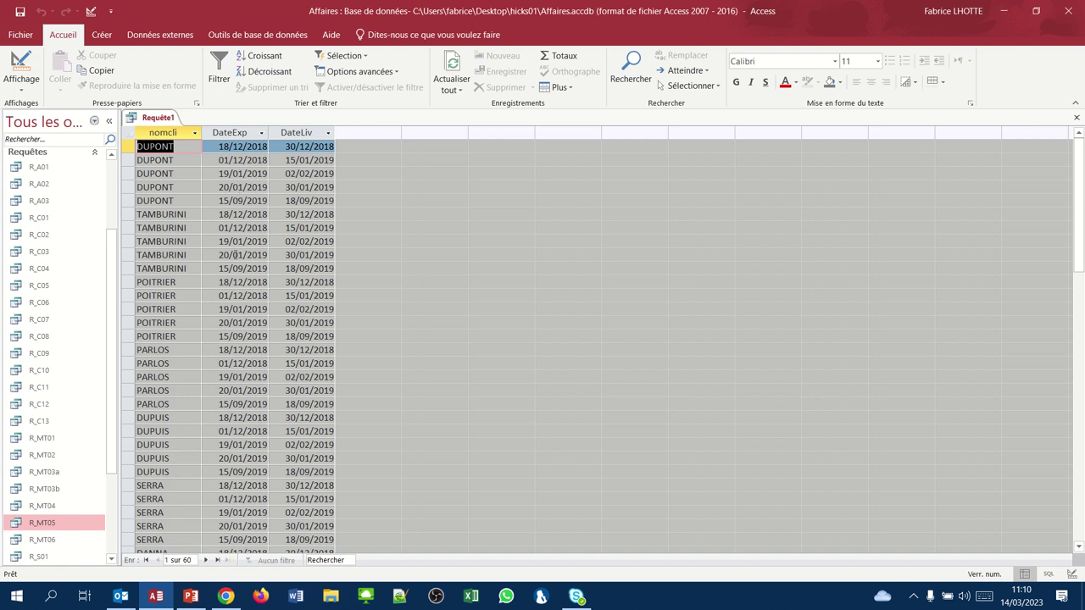
{"action": "left_click", "coordinate": [19, 75]}
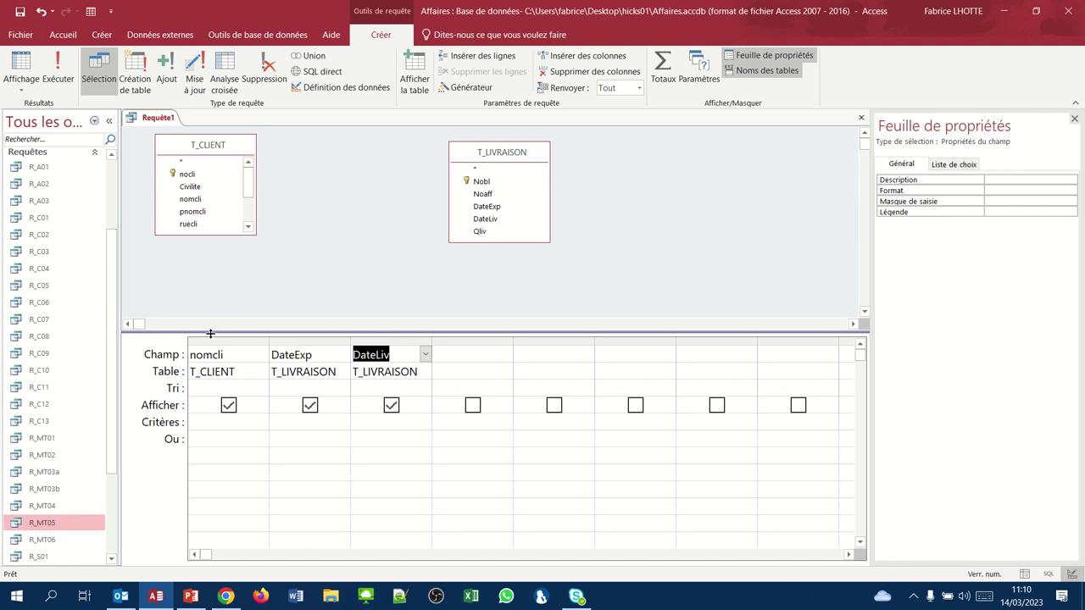
- Add the linking table T_AFFAIRE to the query and preview the resulting records
{"action": "right_click", "coordinate": [363, 169]}
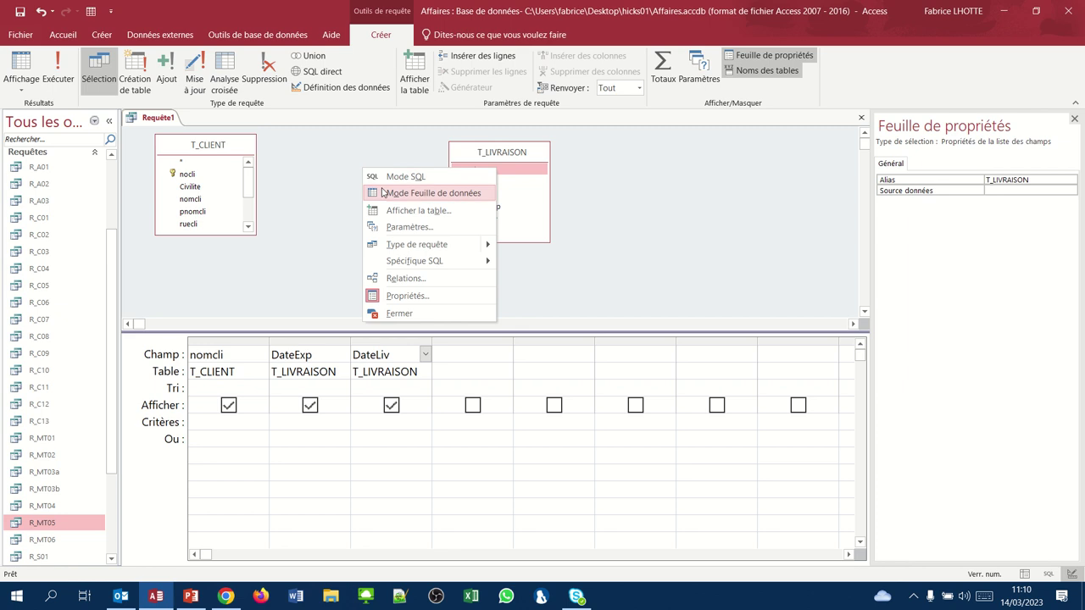
{"action": "left_click", "coordinate": [393, 211]}
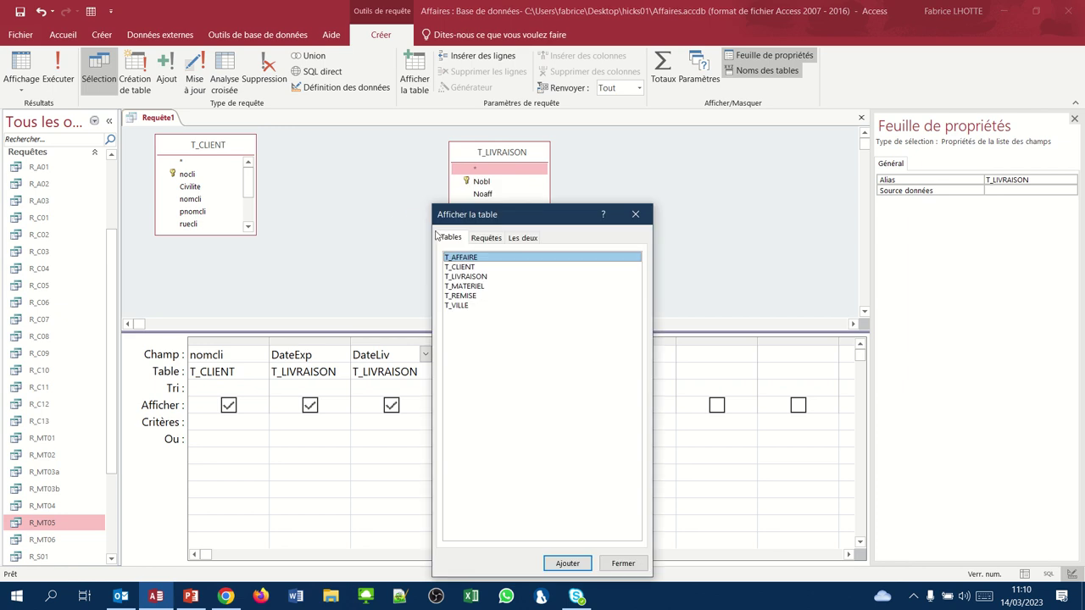
{"action": "left_click", "coordinate": [567, 563]}
{"action": "left_click", "coordinate": [622, 562]}
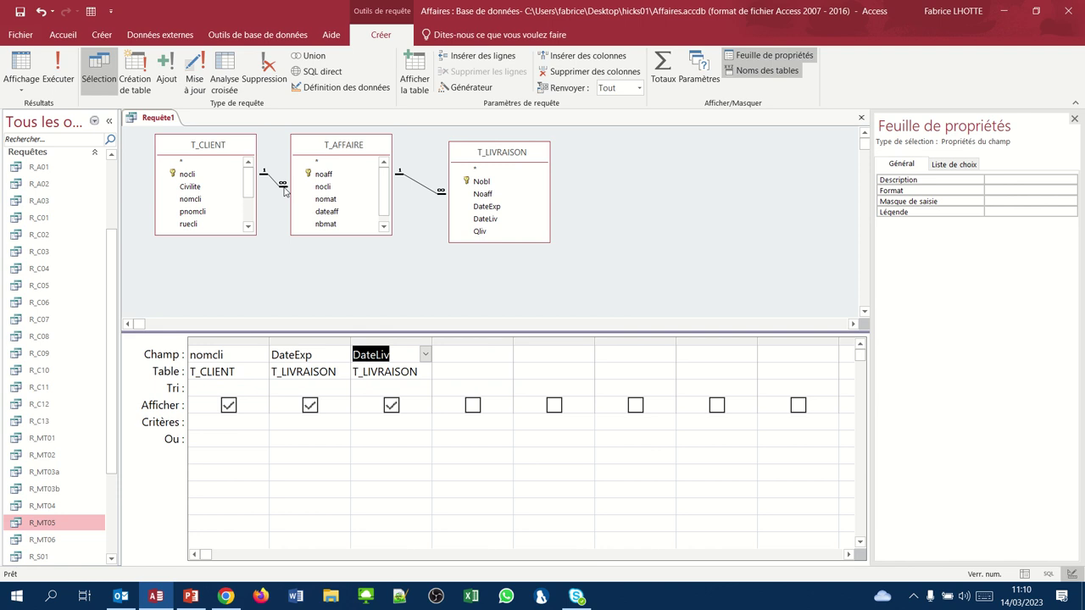
{"action": "left_click", "coordinate": [15, 70]}
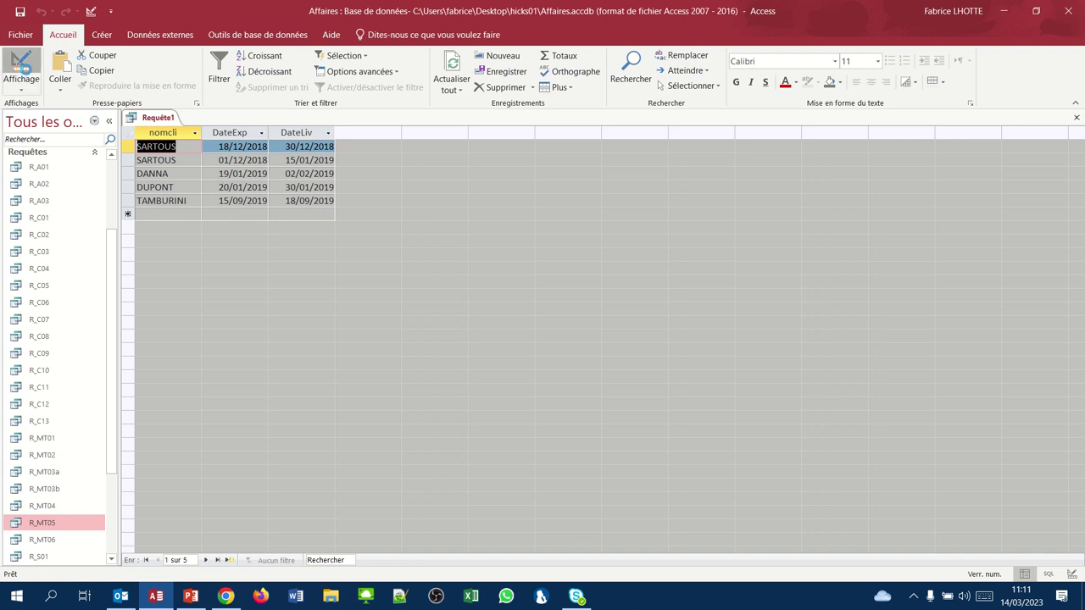
{"action": "left_click", "coordinate": [23, 70]}
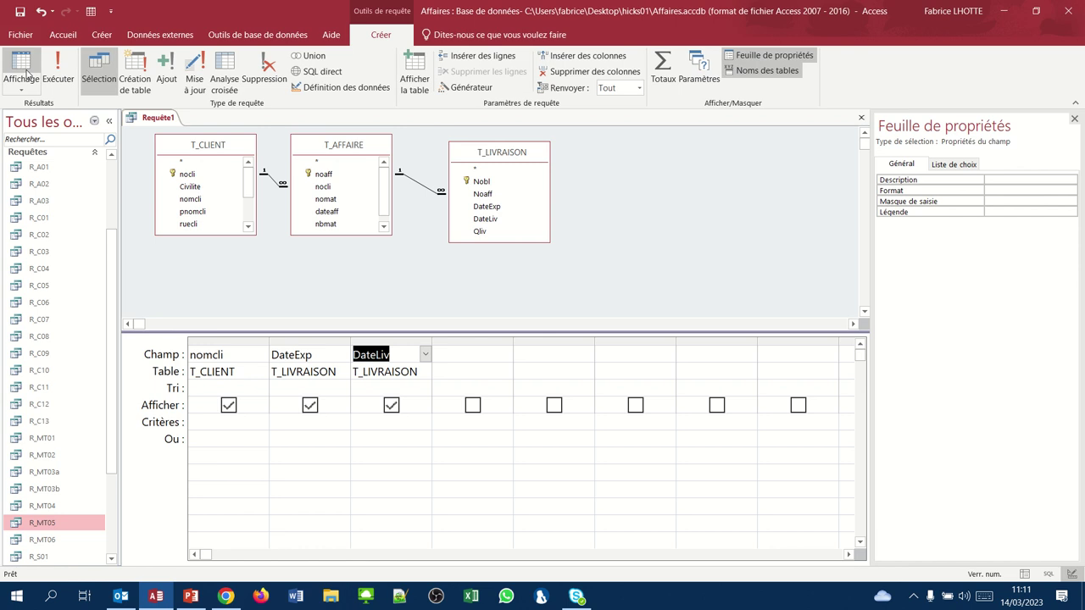
- Add noaff from T_AFFAIRE as the column between nomcli and DateExp, and preview the records
{"action": "double_click", "coordinate": [327, 176]}
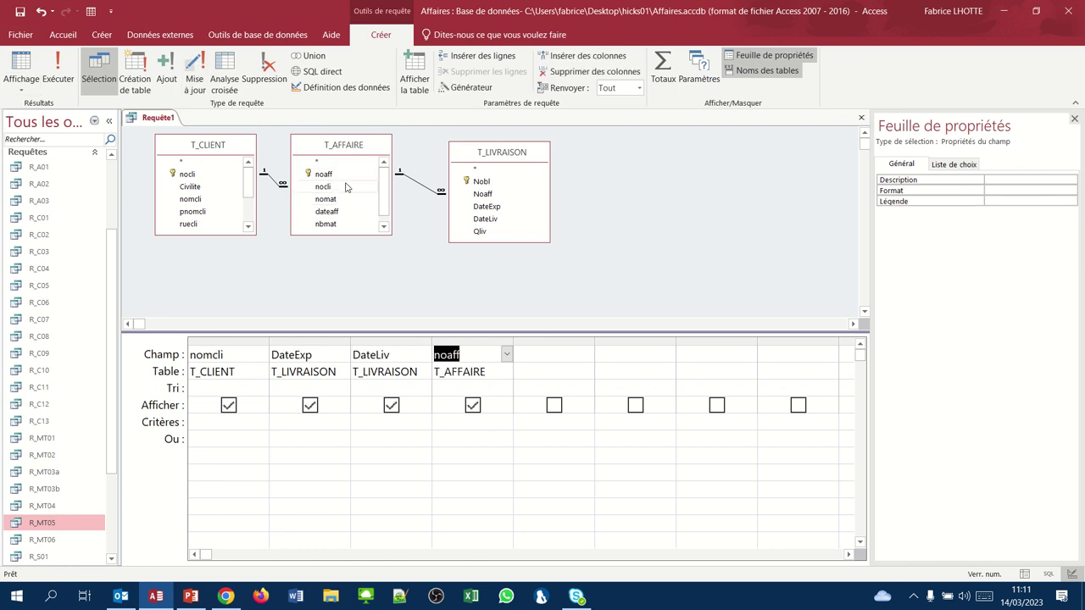
{"action": "left_click", "coordinate": [457, 341]}
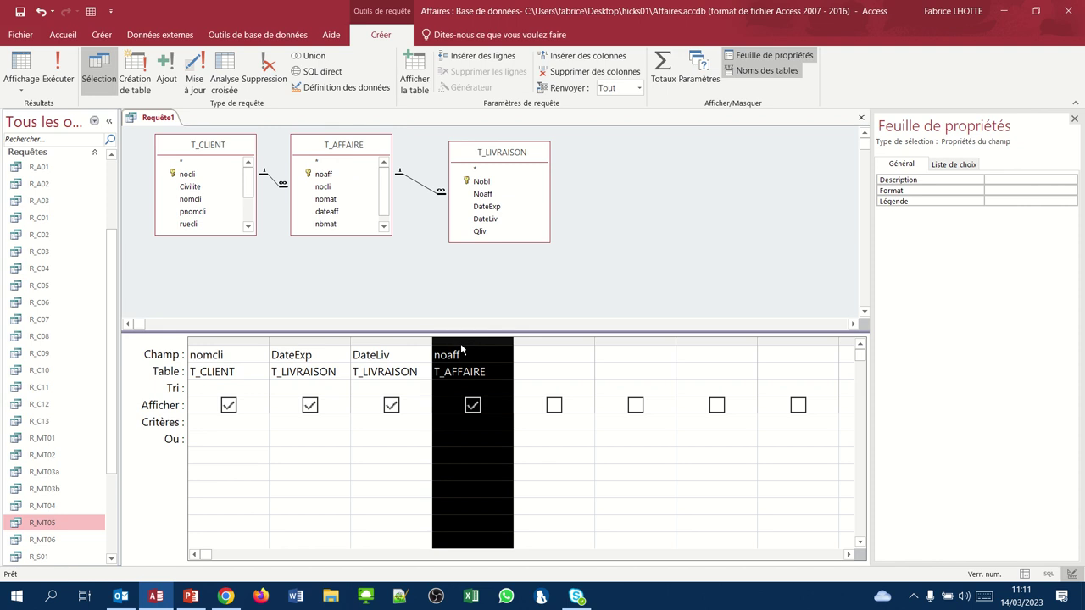
{"action": "left_click_drag", "start_coordinate": [457, 342], "coordinate": [332, 355]}
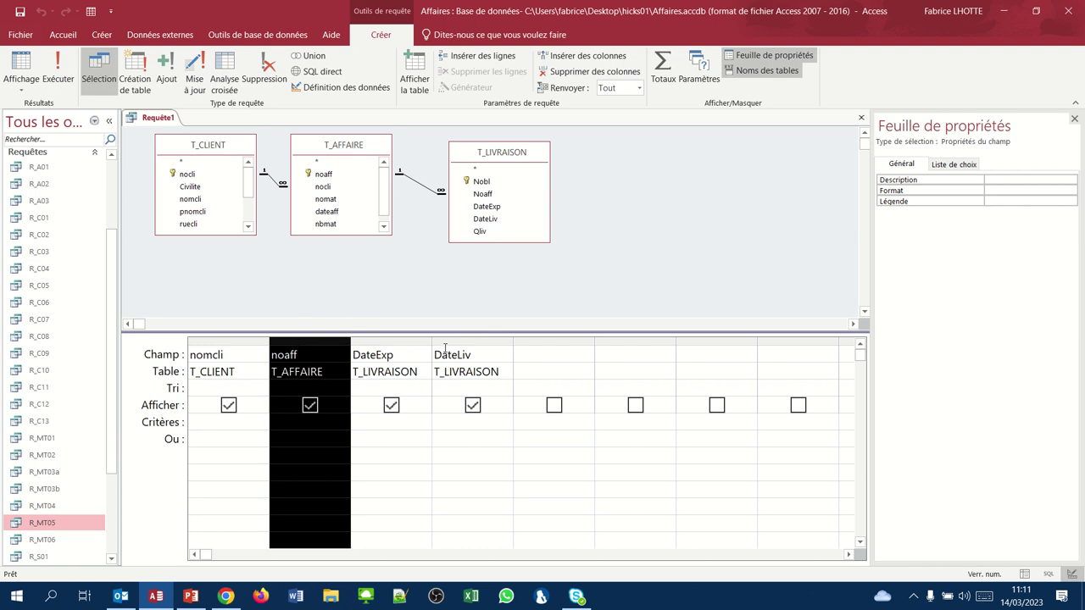
{"action": "left_click", "coordinate": [372, 341]}
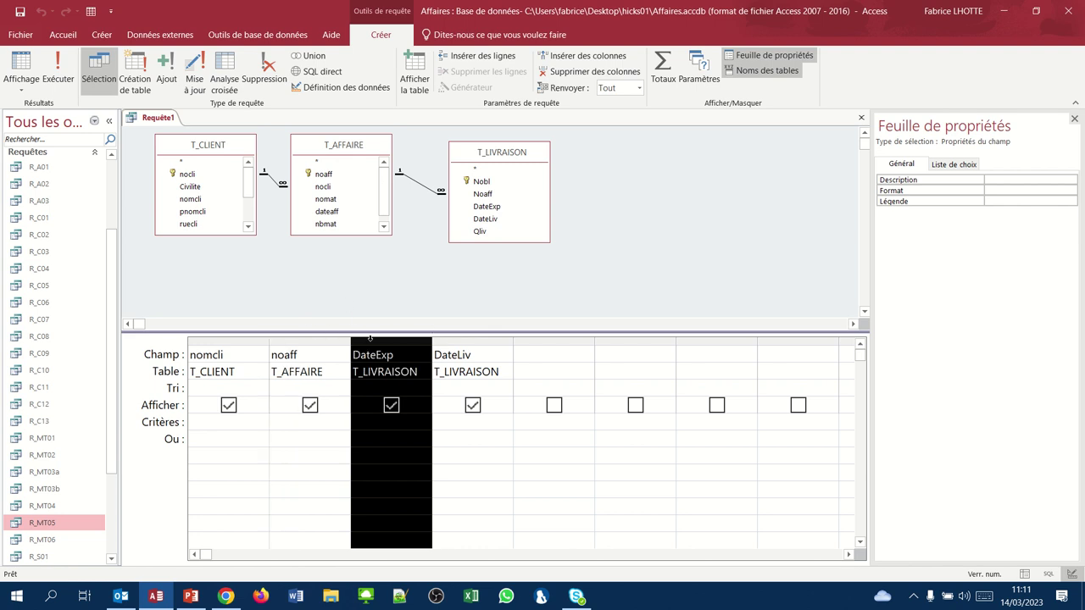
{"action": "left_click", "coordinate": [314, 383]}
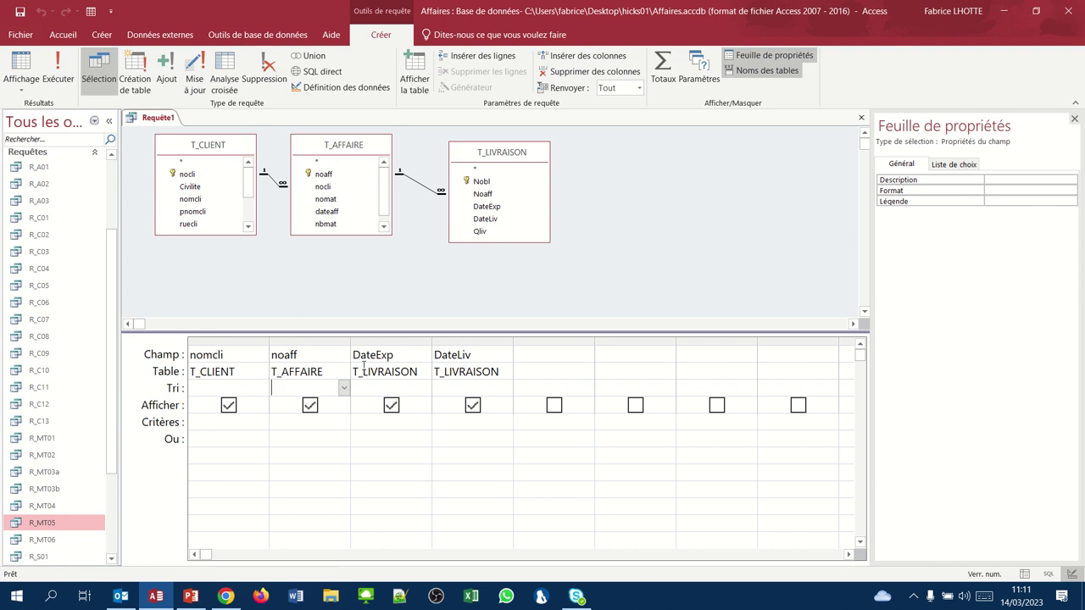
{"action": "left_click", "coordinate": [325, 339]}
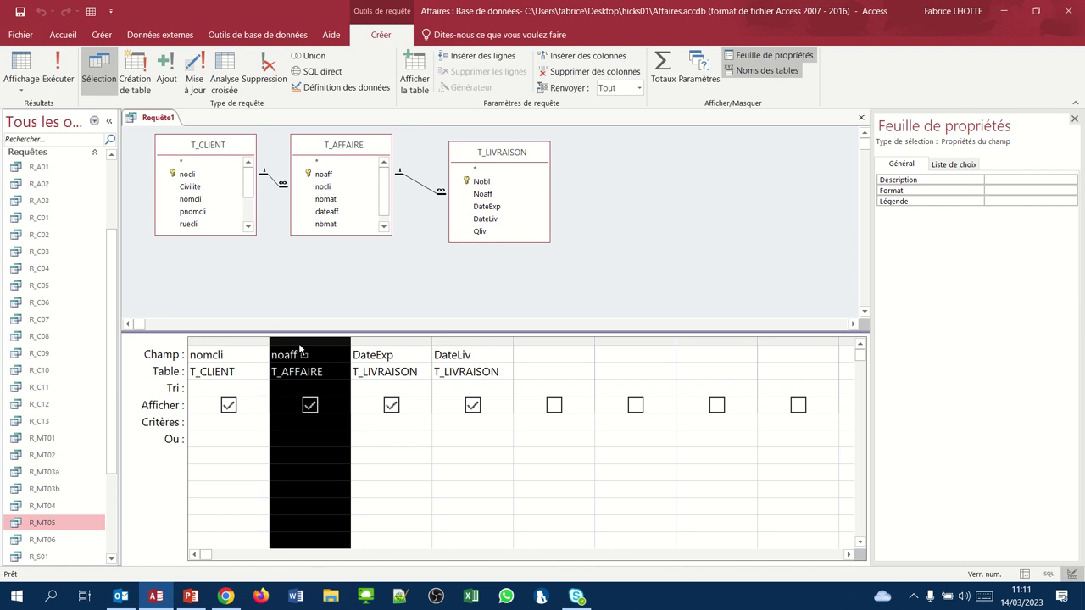
{"action": "mouse_move", "coordinate": [300, 352]}
{"action": "left_mouse_down"}
{"action": "mouse_move", "coordinate": [554, 370]}
{"action": "mouse_move", "coordinate": [314, 364]}
{"action": "left_mouse_up"}
{"action": "left_click", "coordinate": [21, 64]}
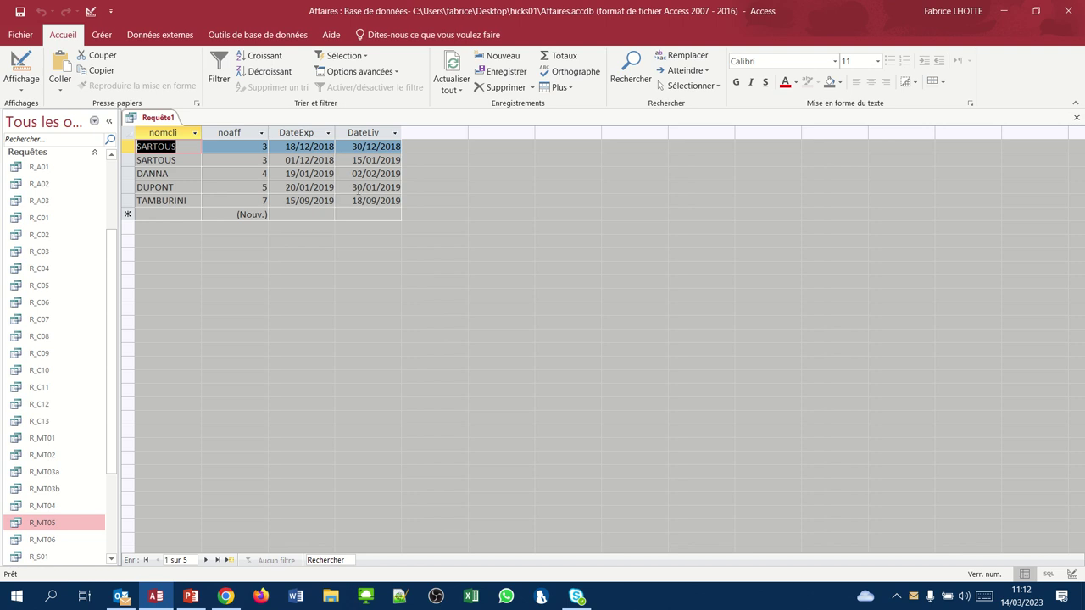
{"action": "left_click", "coordinate": [20, 61]}
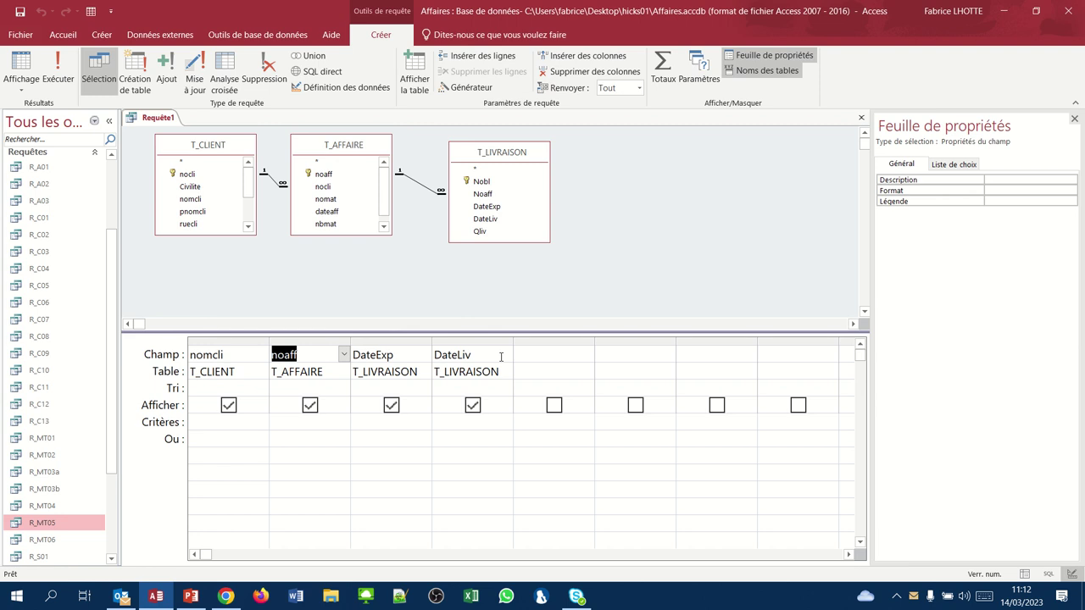
- Enter the criterion >dateexp+10 for the DateLiv field
{"action": "left_click", "coordinate": [451, 424]}
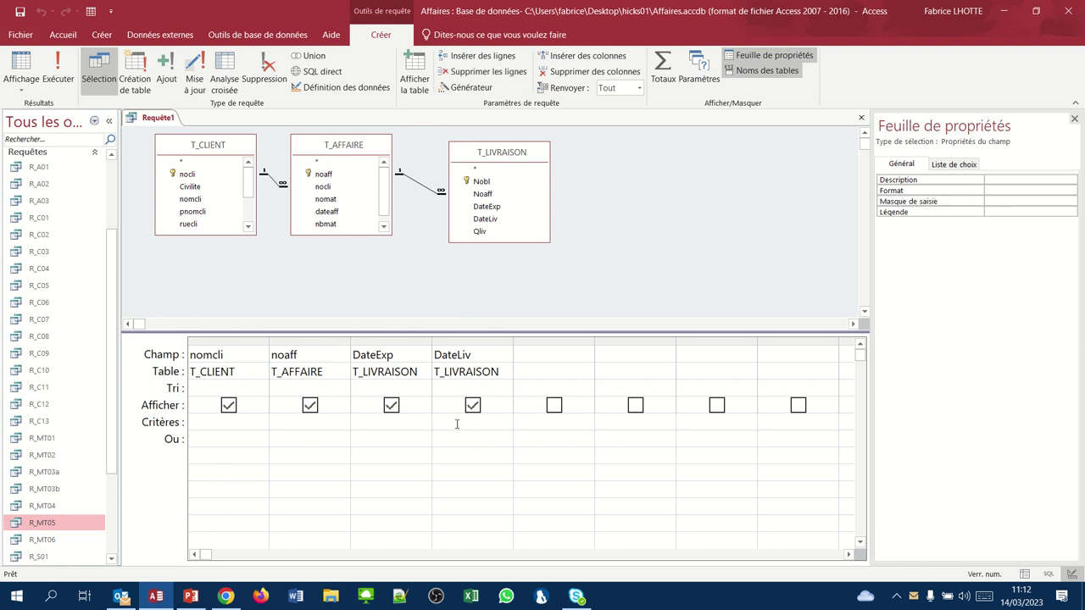
{"action": "type", "text": "=dated"}
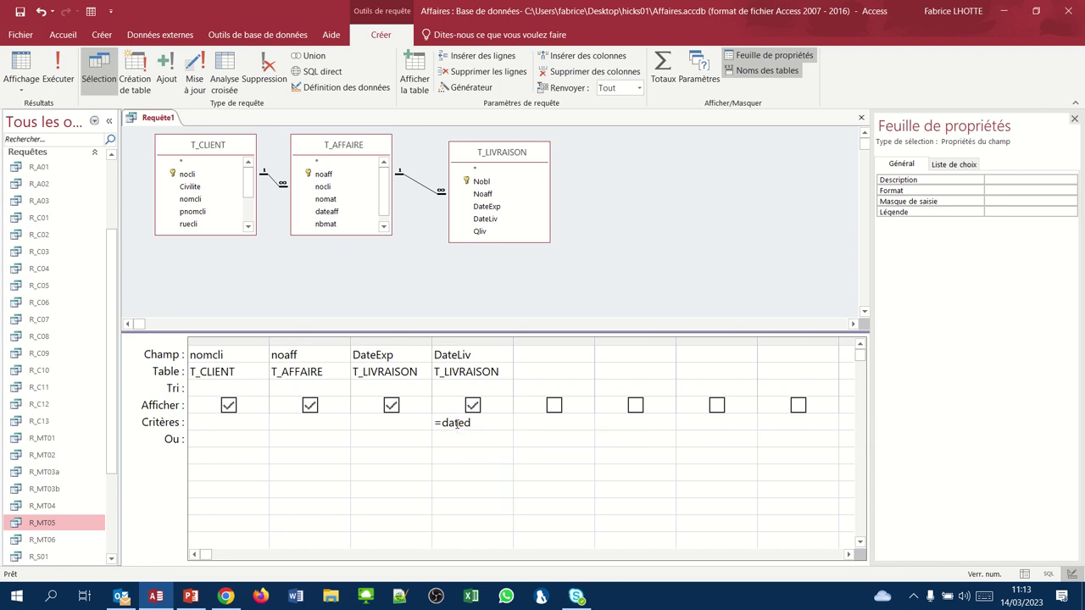
{"action": "key", "text": "BackSpace"}
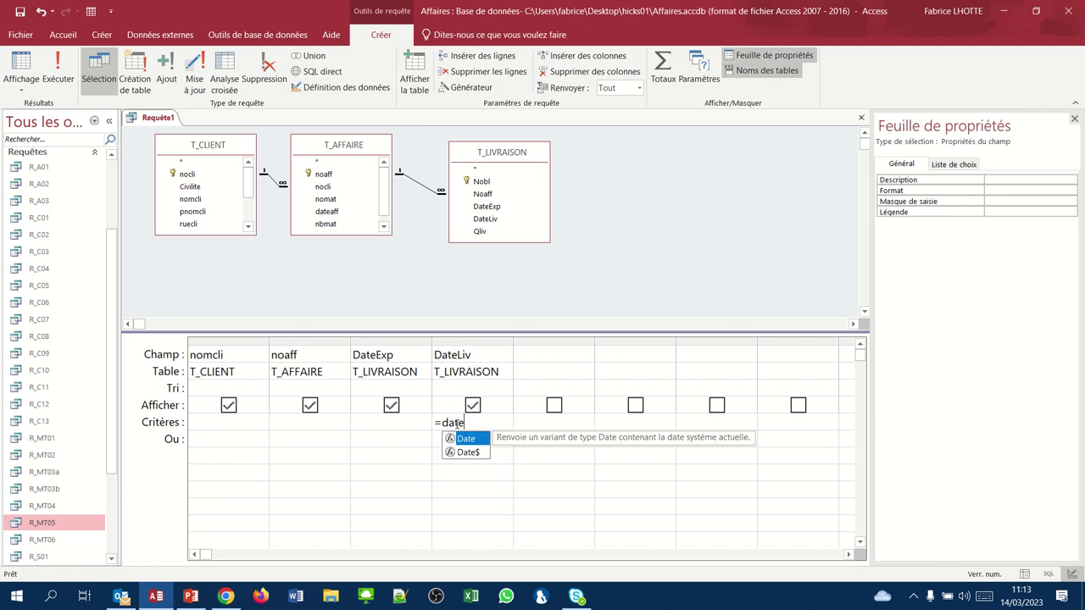
{"action": "type", "text": "exp"}
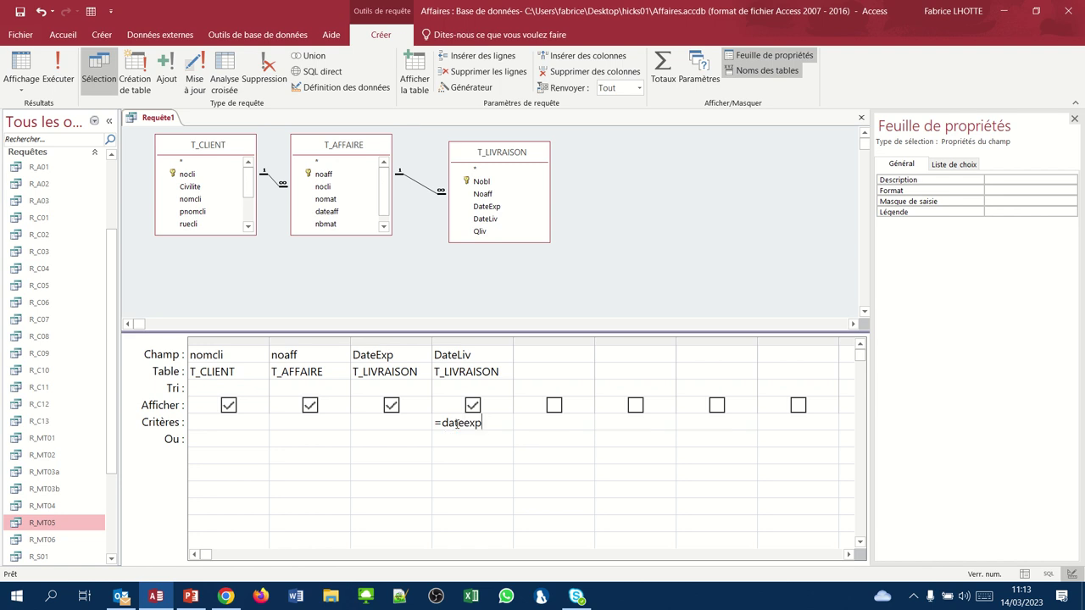
{"action": "type", "text": "+10"}
{"action": "left_click", "coordinate": [434, 422]}
{"action": "type", "text": ">"}
{"action": "key", "text": "Delete"}
{"action": "left_click", "coordinate": [505, 434]}
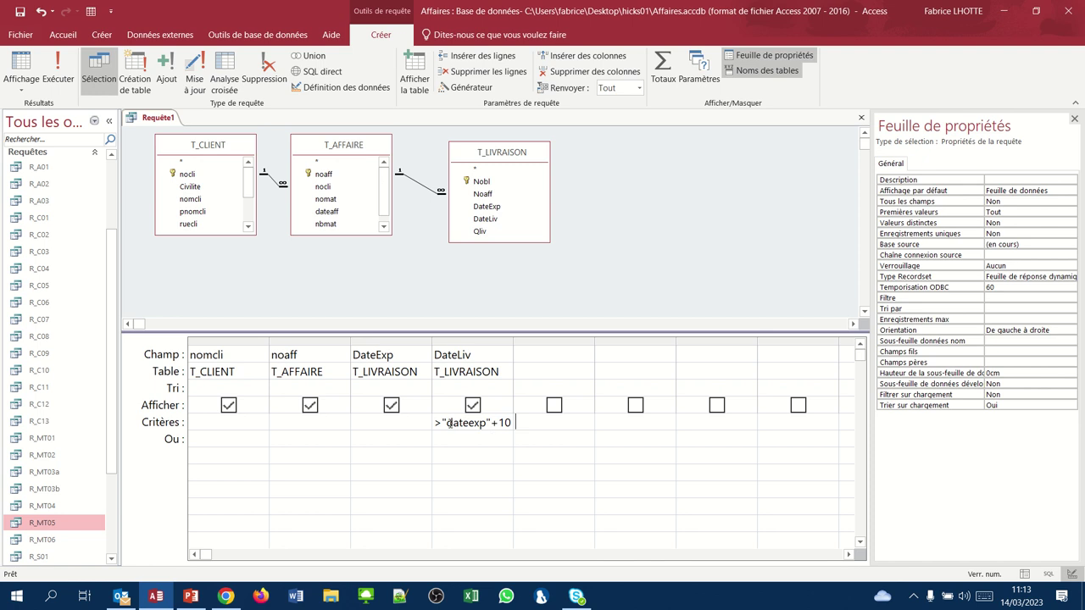
- Correct the DateLiv criterion to >[dateexp]+10 and check the filtered records in the datasheet
{"action": "left_click", "coordinate": [446, 423]}
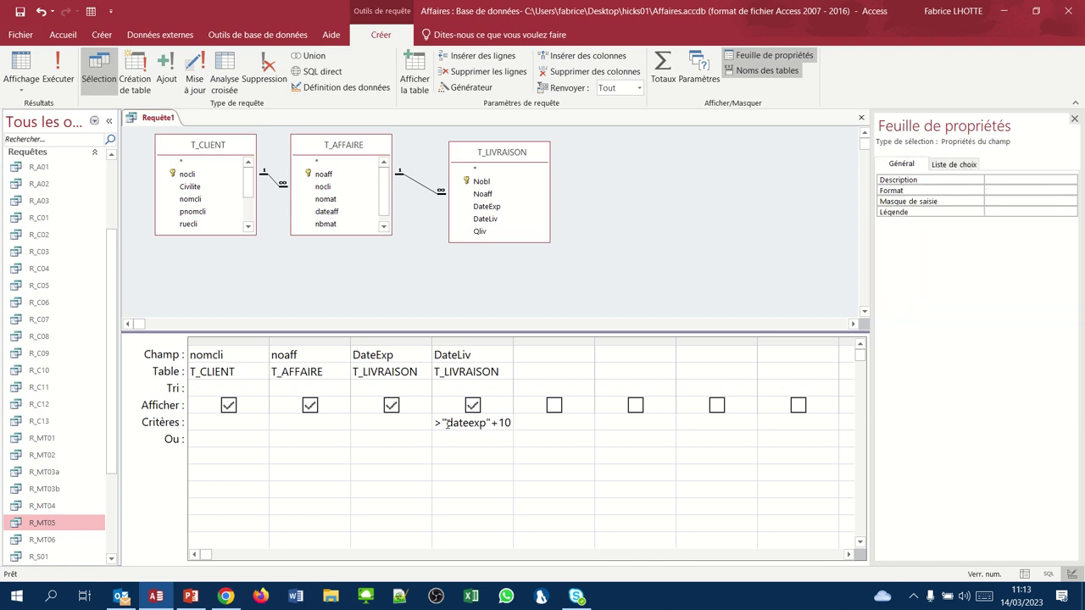
{"action": "key", "text": "BackSpace"}
{"action": "type", "text": "["}
{"action": "left_click", "coordinate": [487, 423]}
{"action": "key", "text": "BackSpace"}
{"action": "type", "text": "]"}
{"action": "key", "text": "End"}
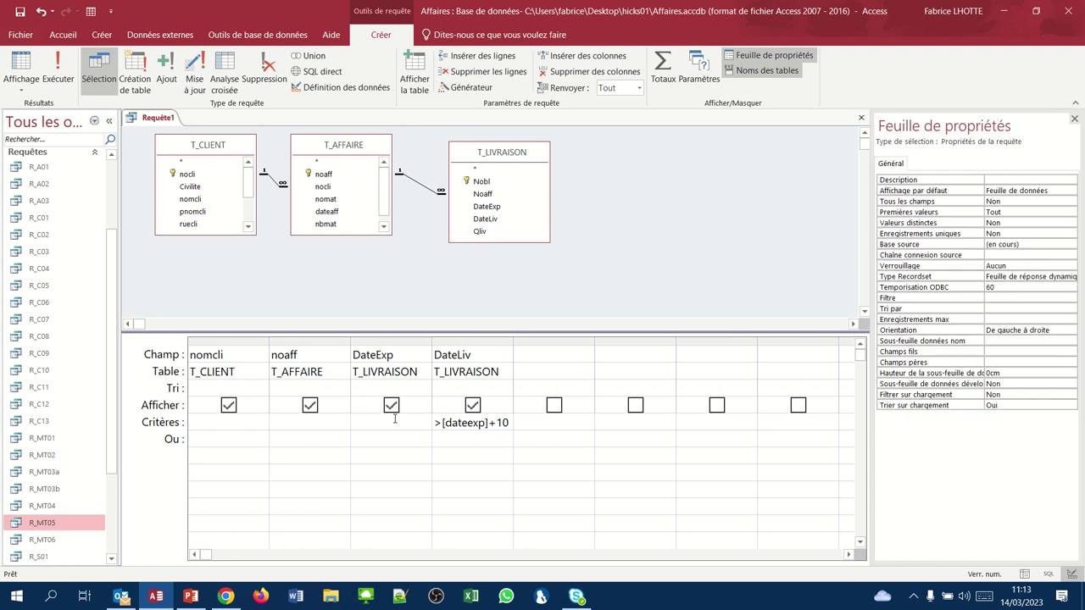
{"action": "left_click", "coordinate": [22, 63]}
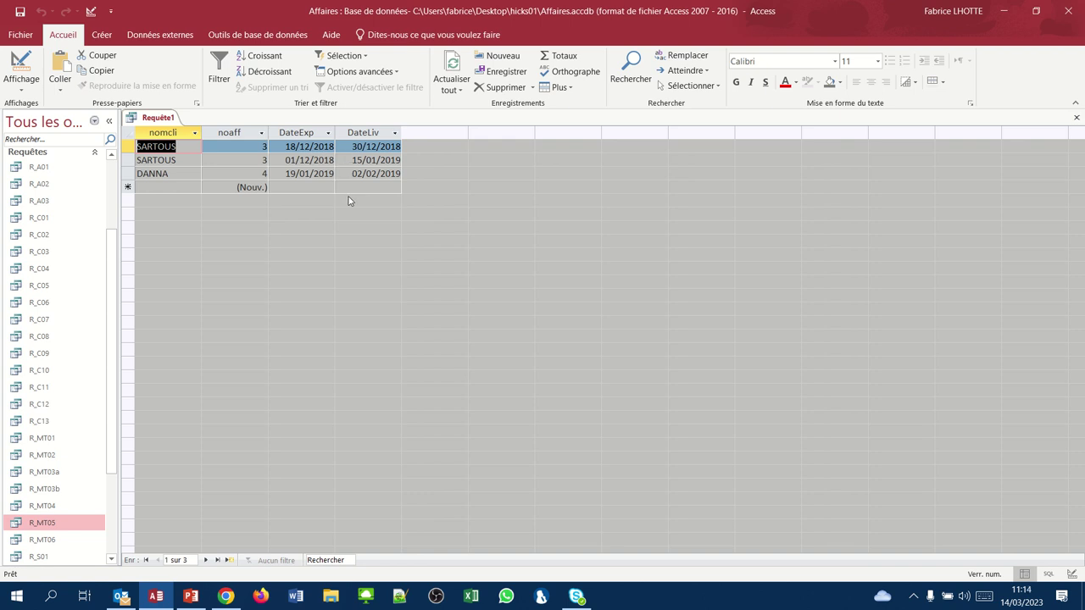
{"action": "left_click", "coordinate": [31, 65]}
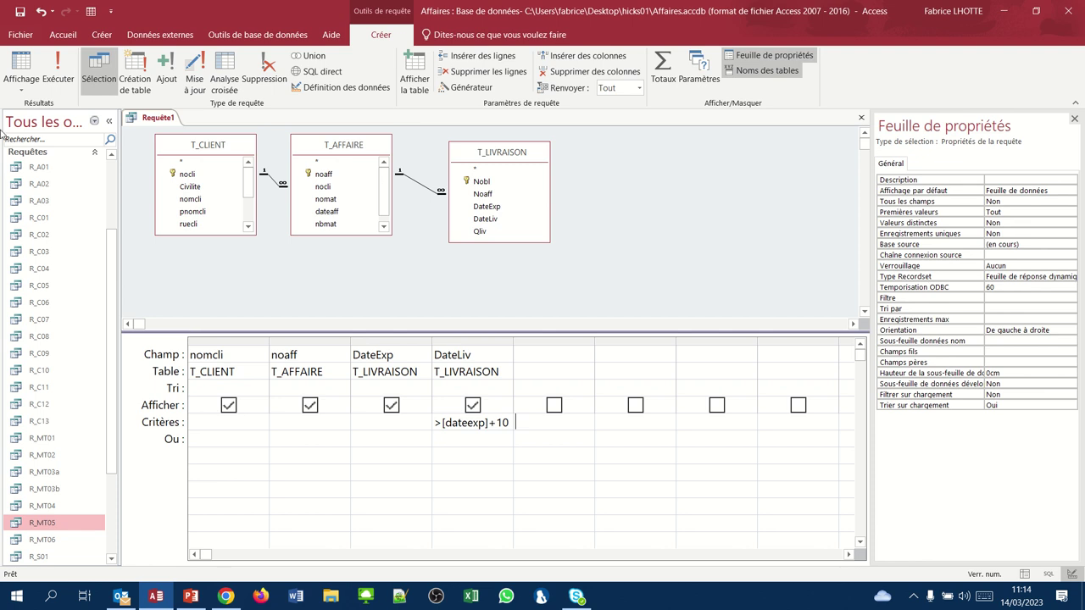
- Save the query as R_MT07 and close it
{"action": "left_click", "coordinate": [19, 13]}
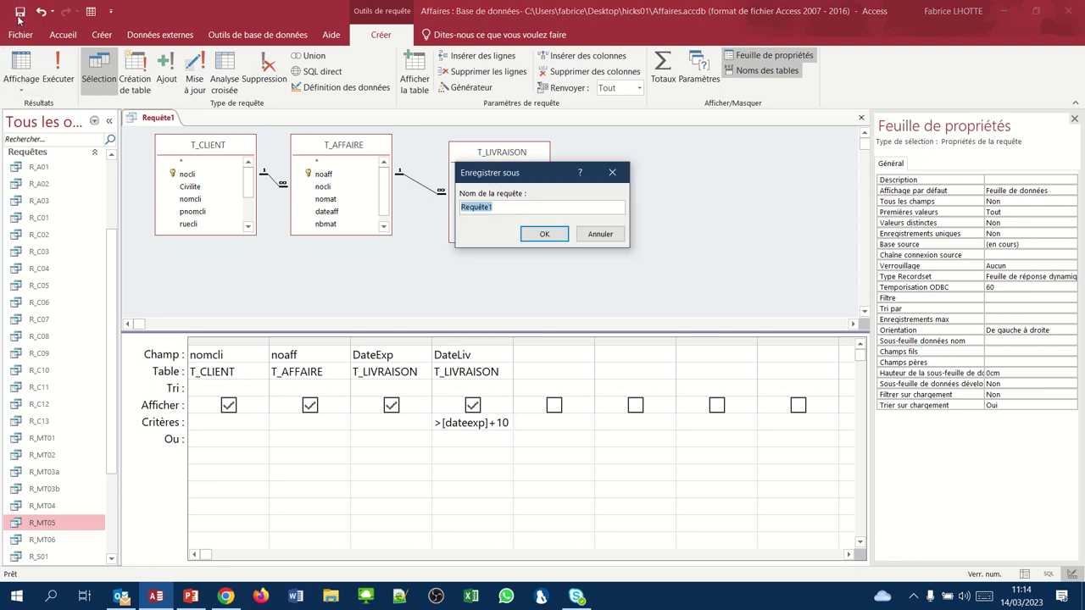
{"action": "type", "text": "R_MT07"}
{"action": "key", "text": "Return"}
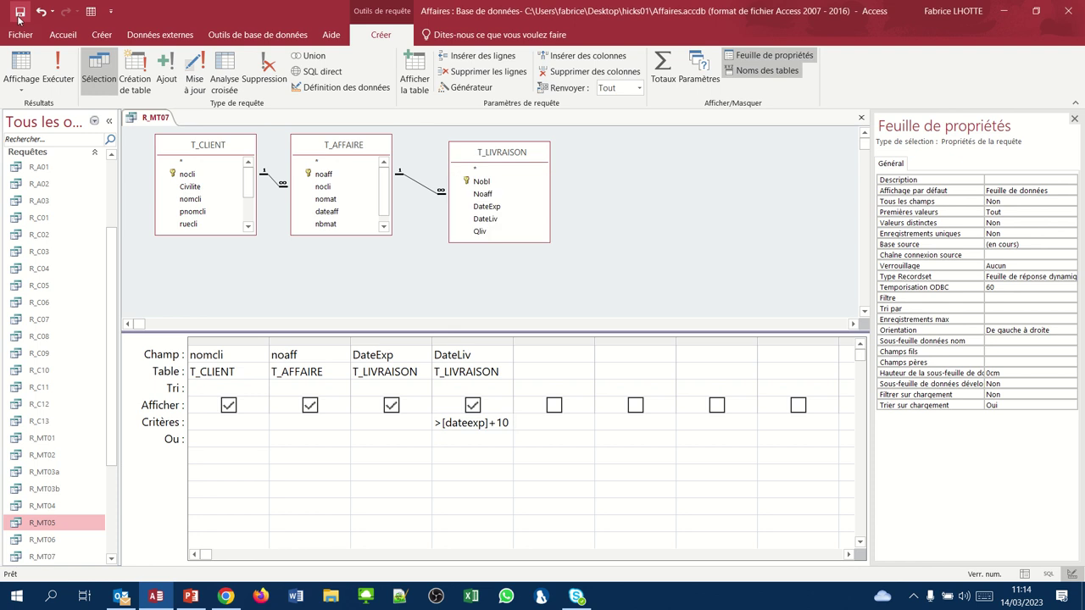
{"action": "mouse_move", "coordinate": [5, 11]}
{"action": "left_click", "coordinate": [861, 118]}
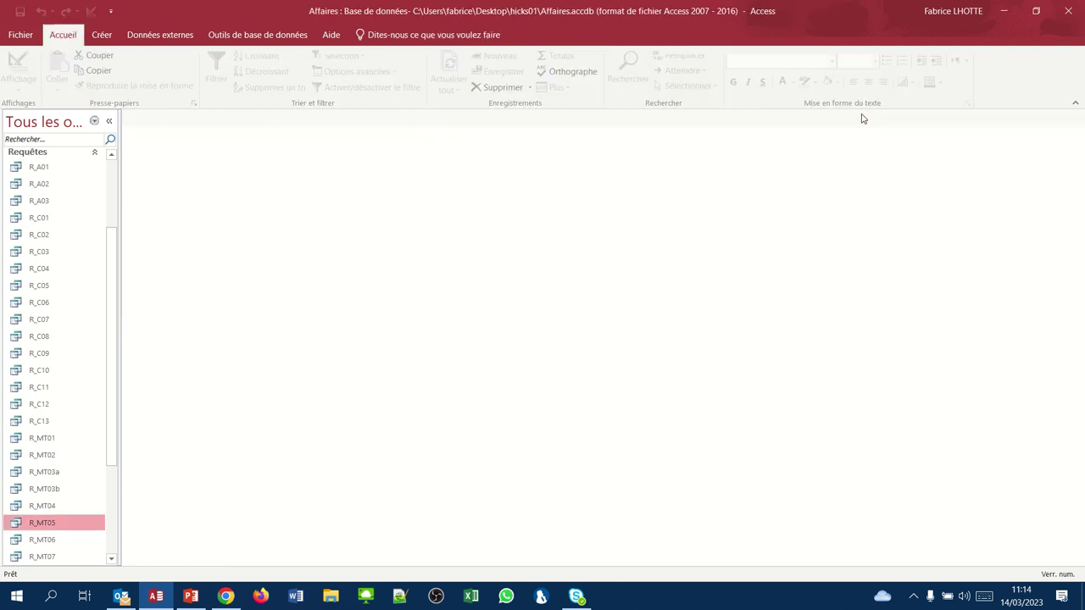
{"action": "left_click", "coordinate": [111, 559]}
{"action": "left_click", "coordinate": [111, 559]}
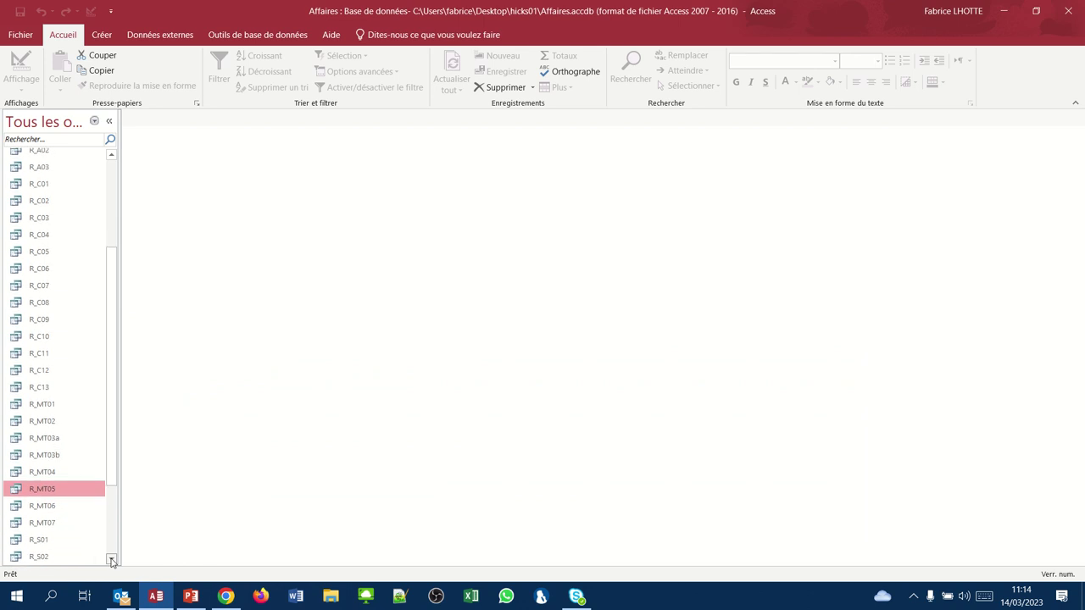
- Duplicate the query R_MT07 under the name R_MT08
{"action": "right_click", "coordinate": [49, 522]}
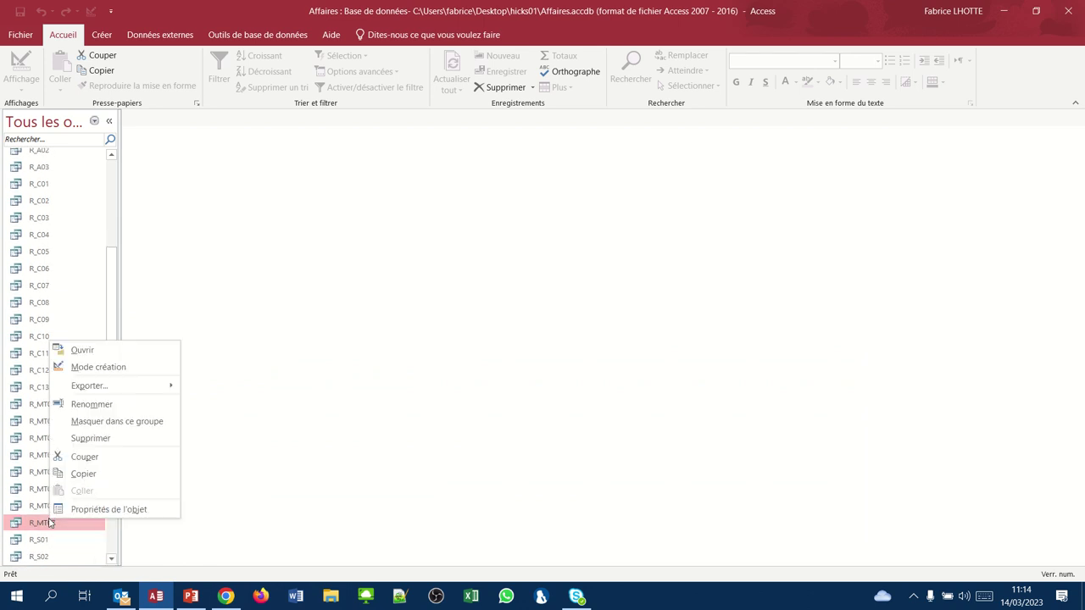
{"action": "left_click", "coordinate": [91, 474]}
{"action": "right_click", "coordinate": [81, 490]}
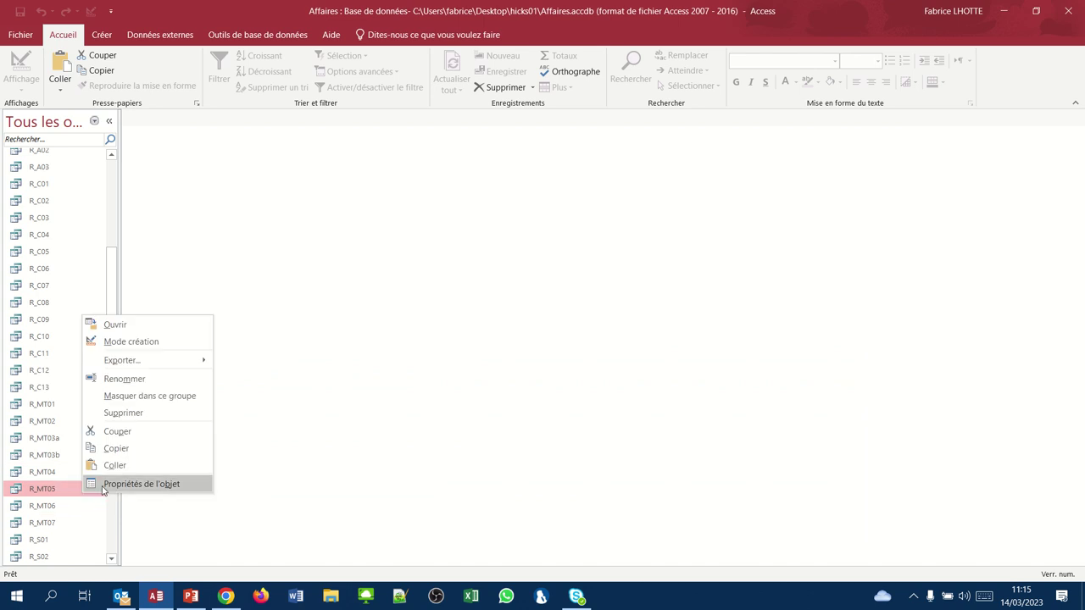
{"action": "left_click", "coordinate": [113, 466]}
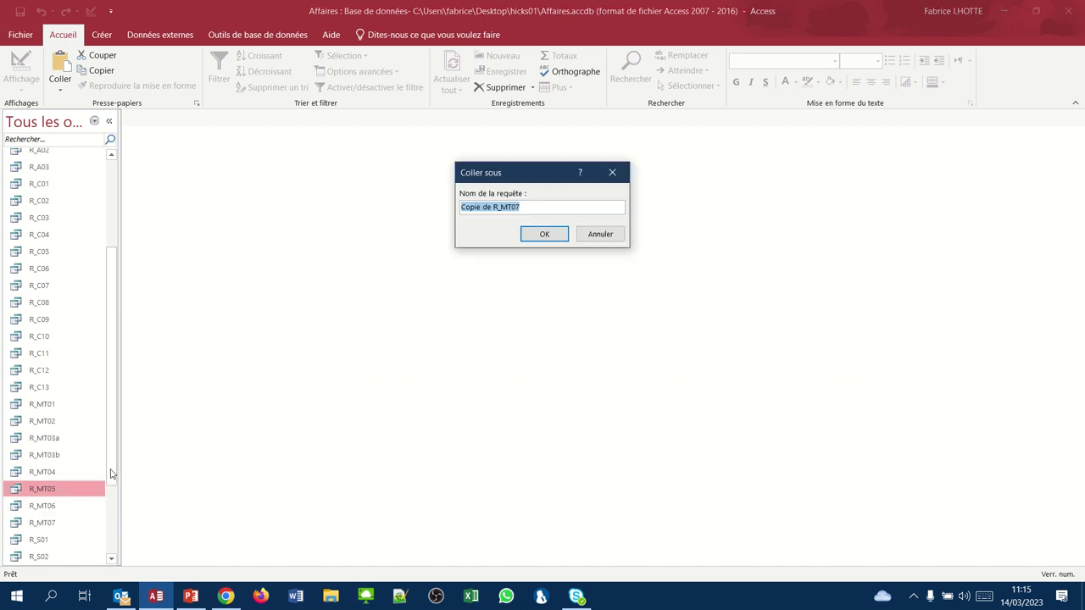
{"action": "type", "text": "R_MT08"}
{"action": "key", "text": "Return"}
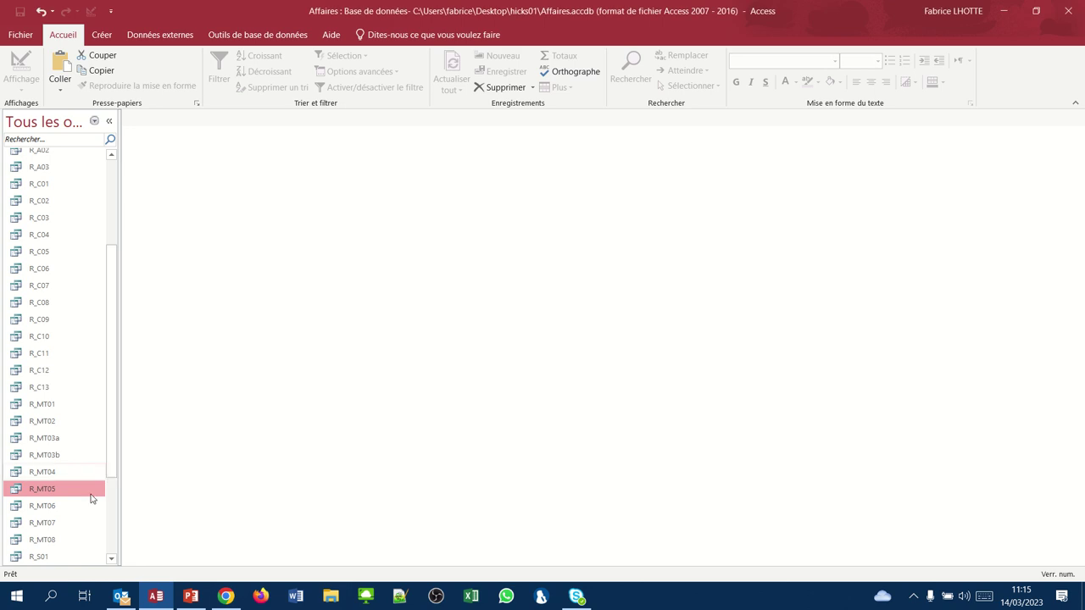
- Add the calculated field Retard: [dateliv]-[dateexp]-10 after DateLiv in the design of R_MT08, and widen its column to show the full expression
{"action": "double_click", "coordinate": [44, 539]}
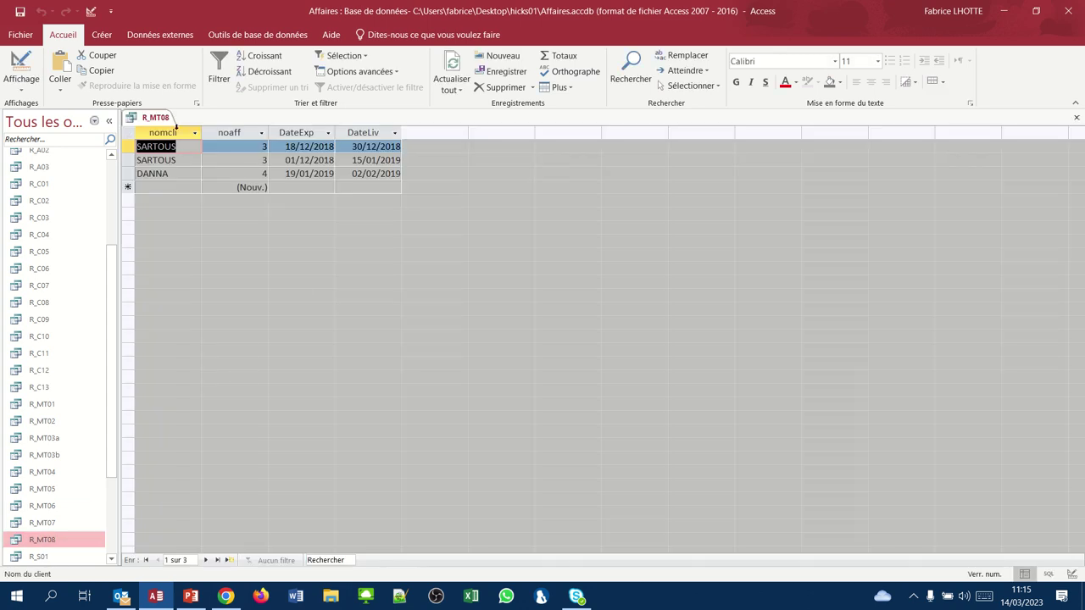
{"action": "left_click", "coordinate": [21, 63]}
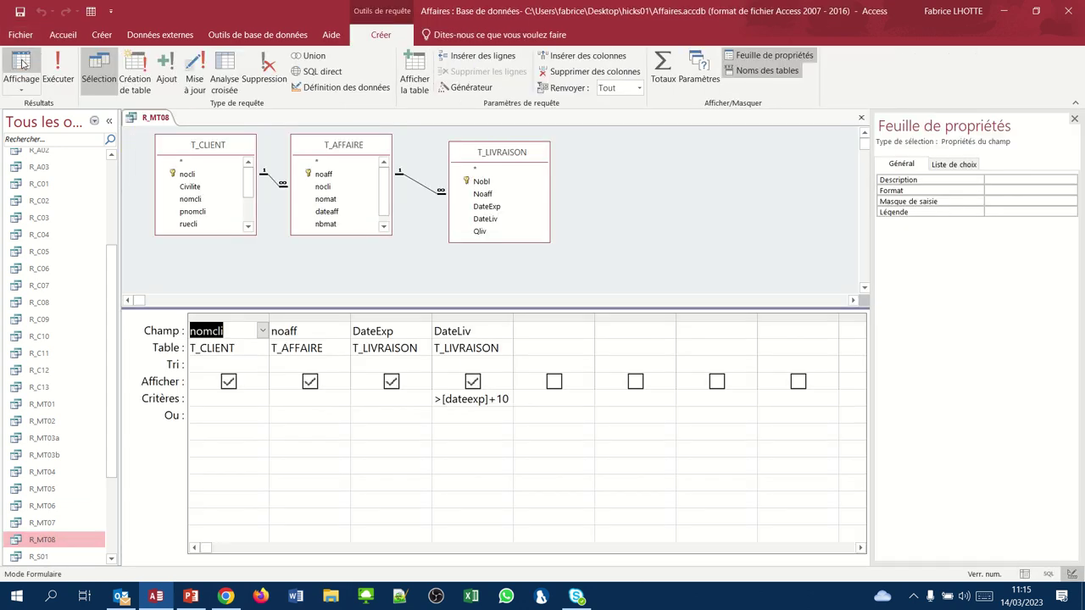
{"action": "left_click", "coordinate": [544, 330]}
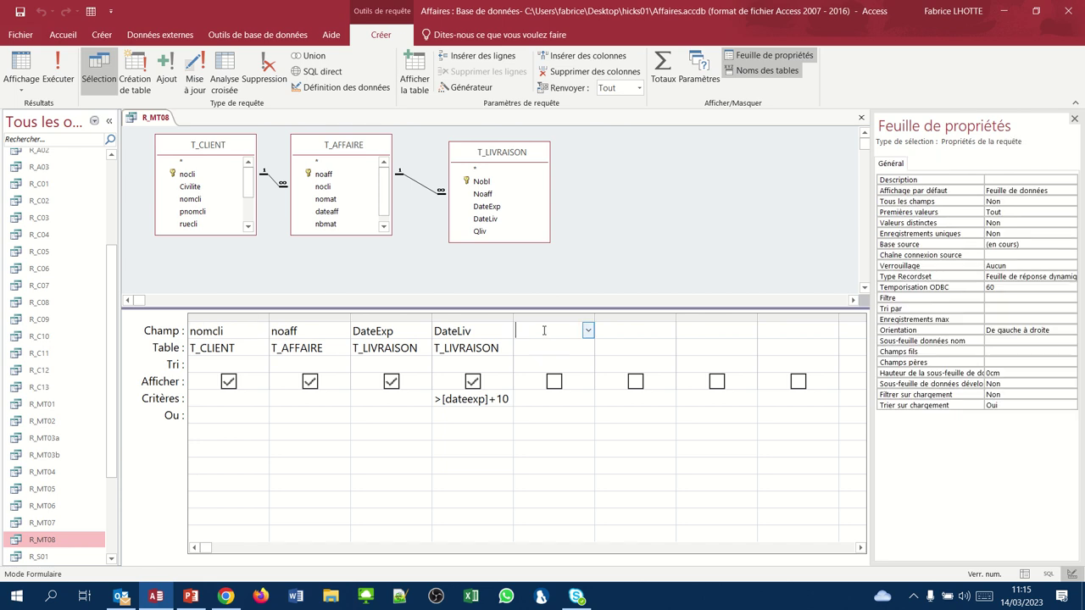
{"action": "type", "text": "Retard:"}
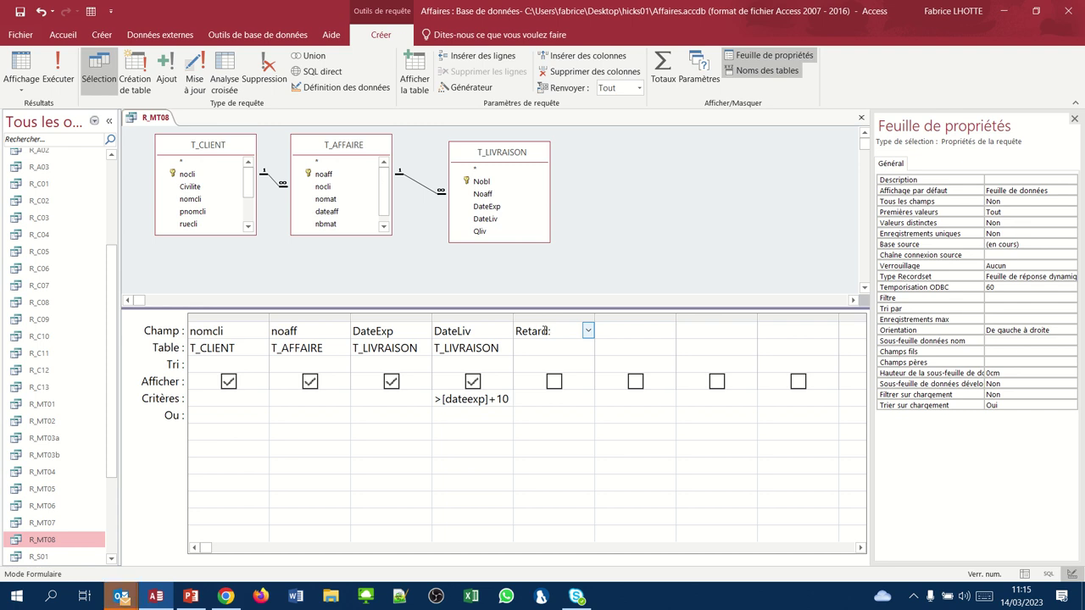
{"action": "type", "text": "dateliv-"}
{"action": "type", "text": "dateexp"}
{"action": "type", "text": "-"}
{"action": "type", "text": "10"}
{"action": "key", "text": "Return"}
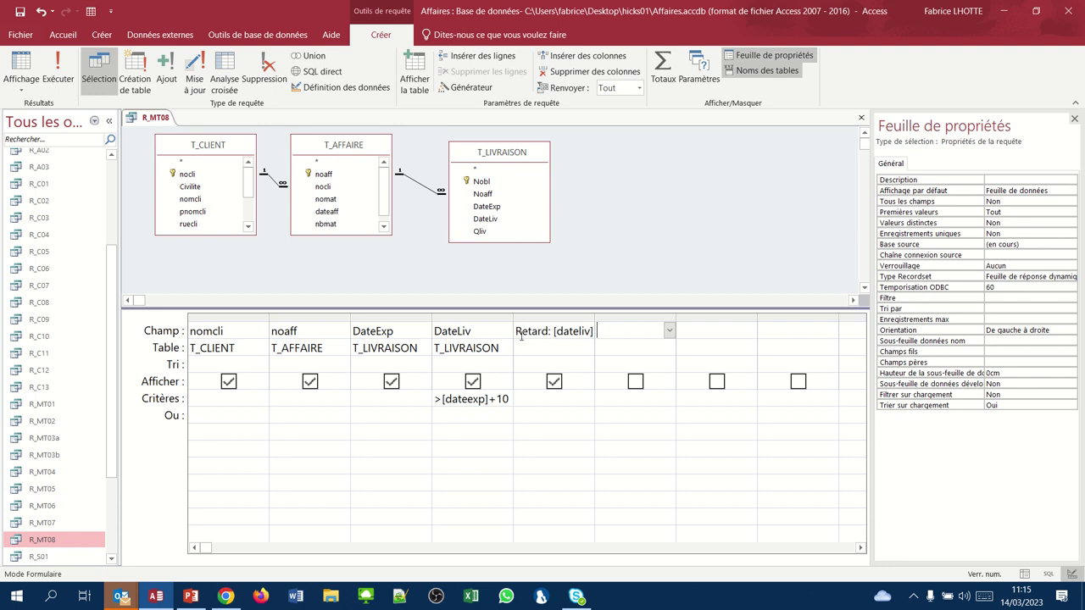
{"action": "left_click_drag", "start_coordinate": [595, 316], "coordinate": [741, 316]}
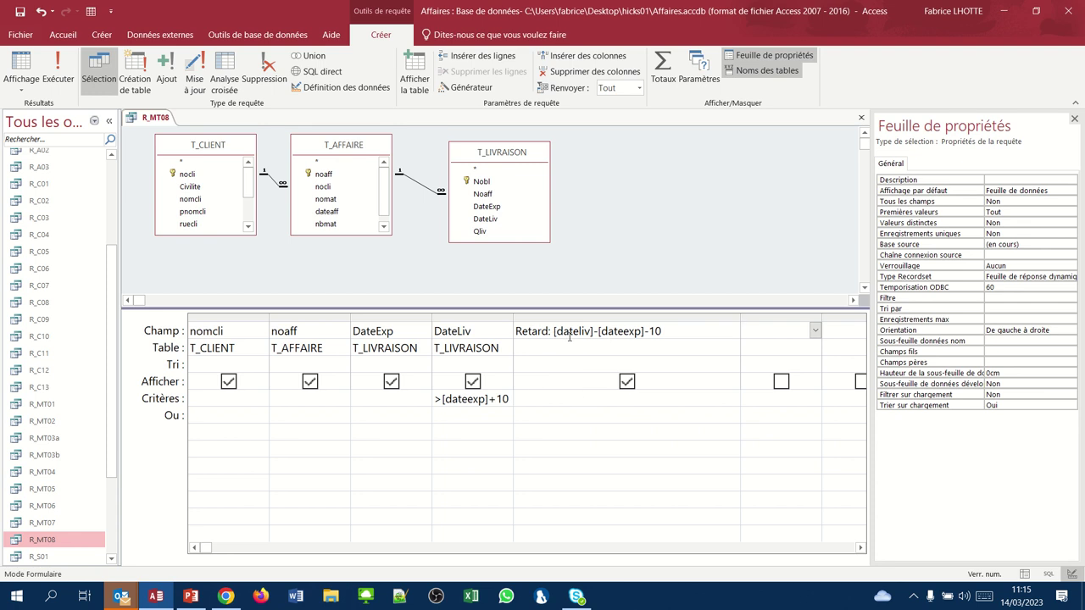
- Check the Retard values in the datasheet of R_MT08 and close the query
{"action": "left_click", "coordinate": [14, 58]}
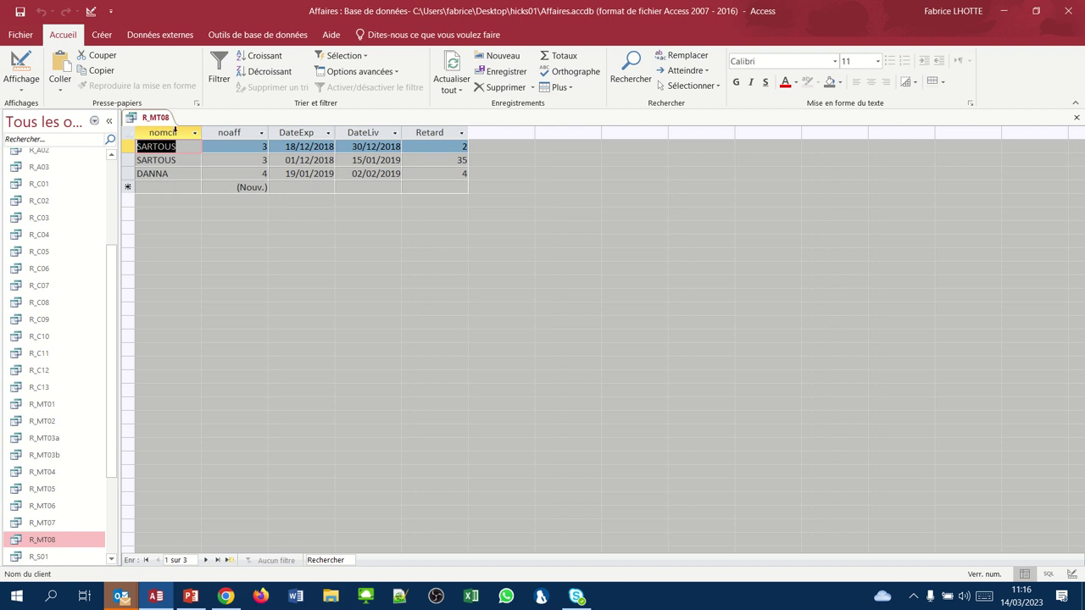
{"action": "left_click", "coordinate": [1075, 119]}
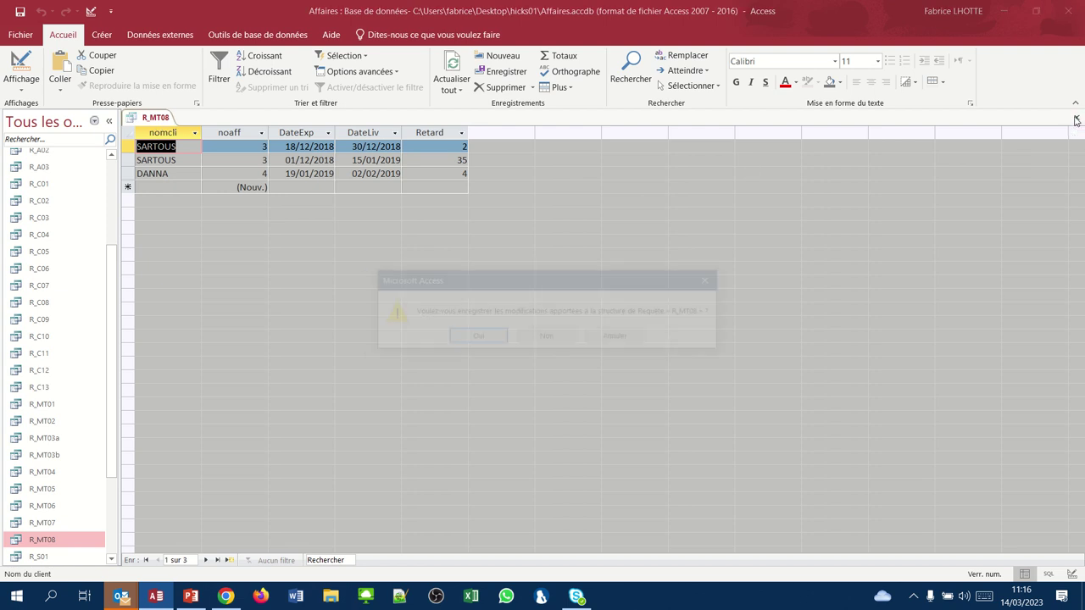